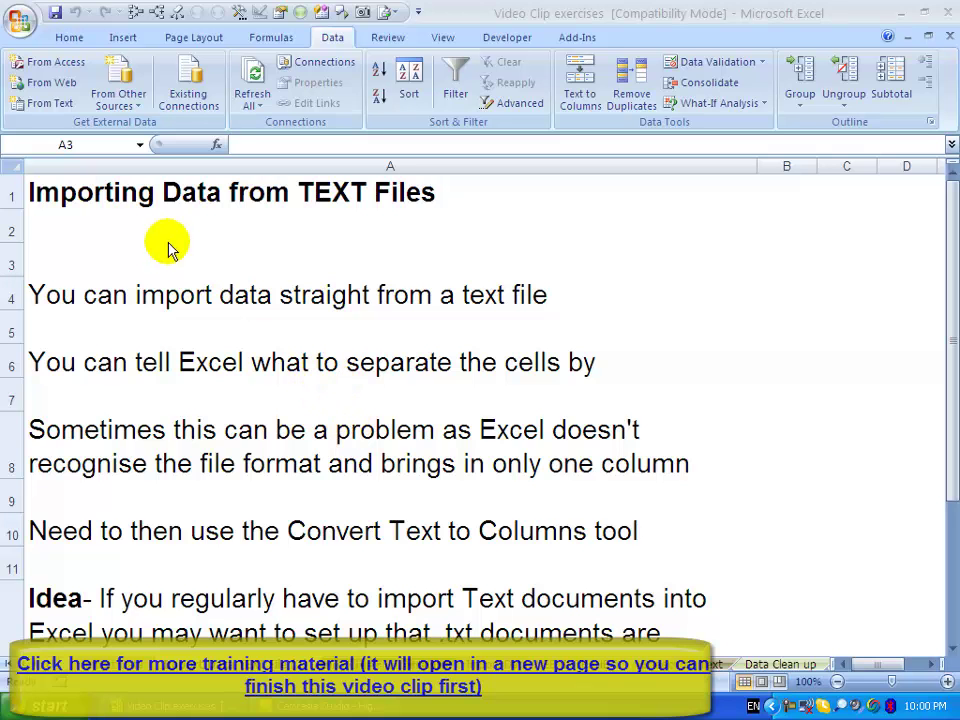
# Step: Open the text file TEXT EXAMPLE from the Import Data folder
pyautogui.click(18, 21)
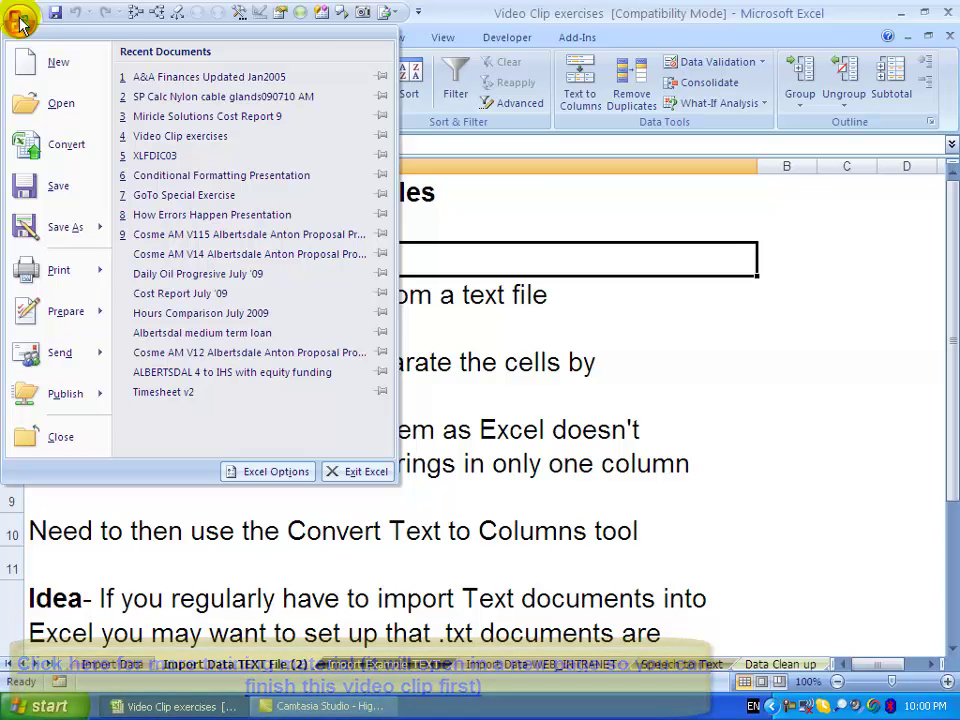
pyautogui.click(33, 105)
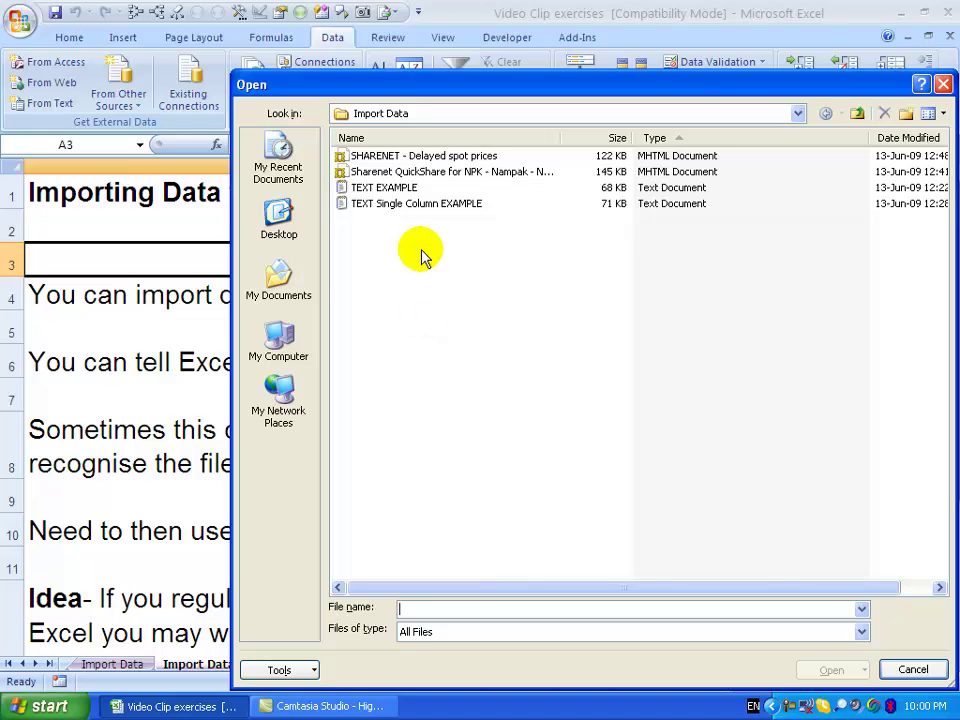
pyautogui.click(343, 190)
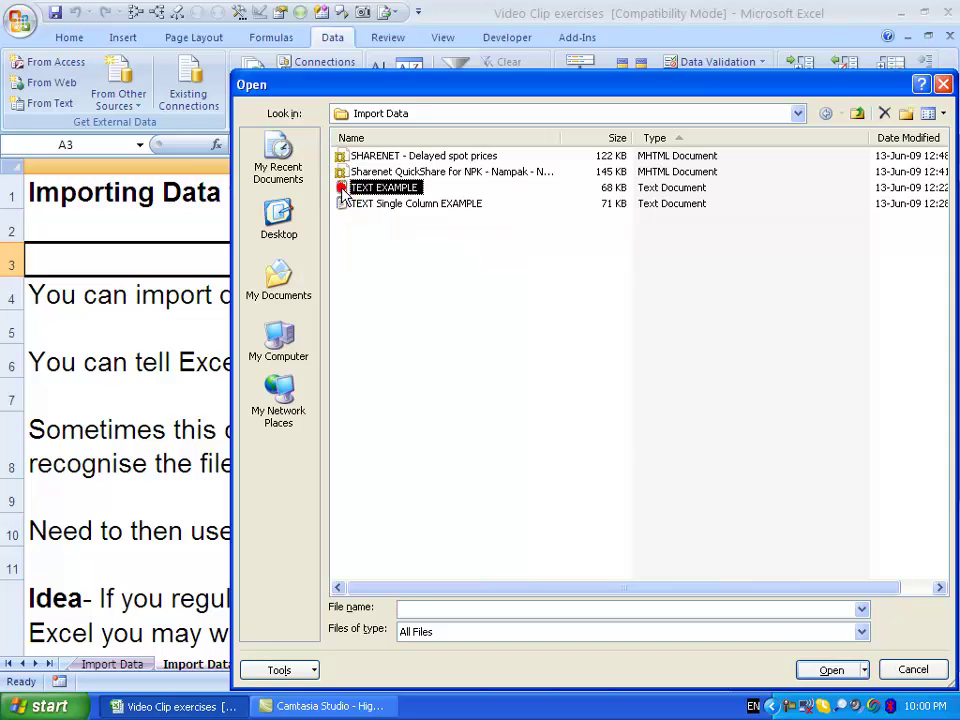
pyautogui.click(826, 670)
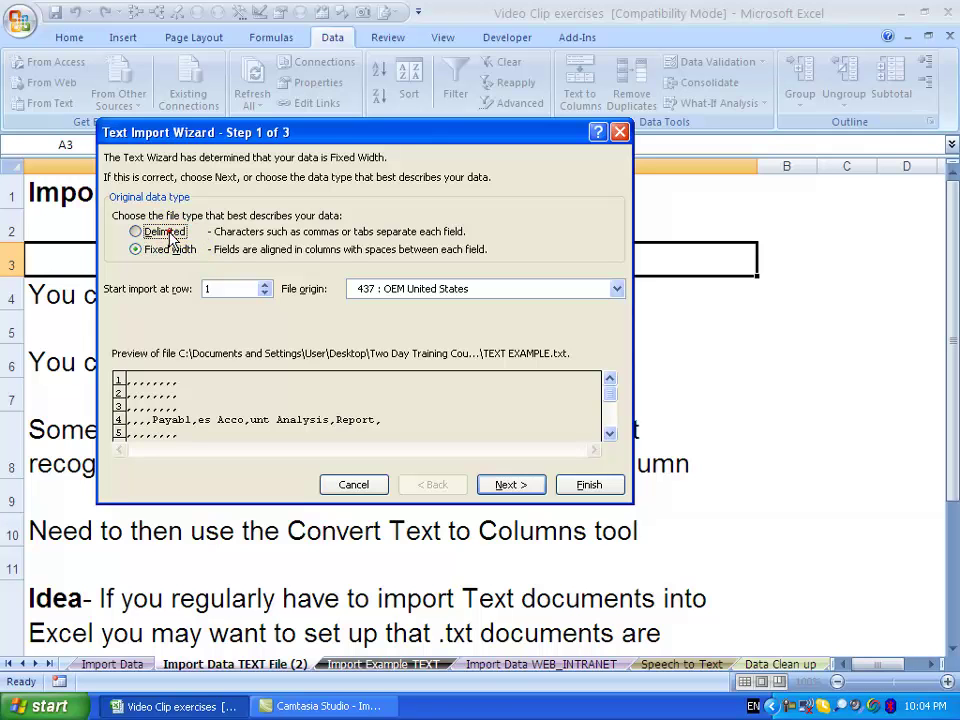
# Step: Treat the text file as delimited data, using Comma instead of Tab as the only delimiter
pyautogui.click(165, 231)
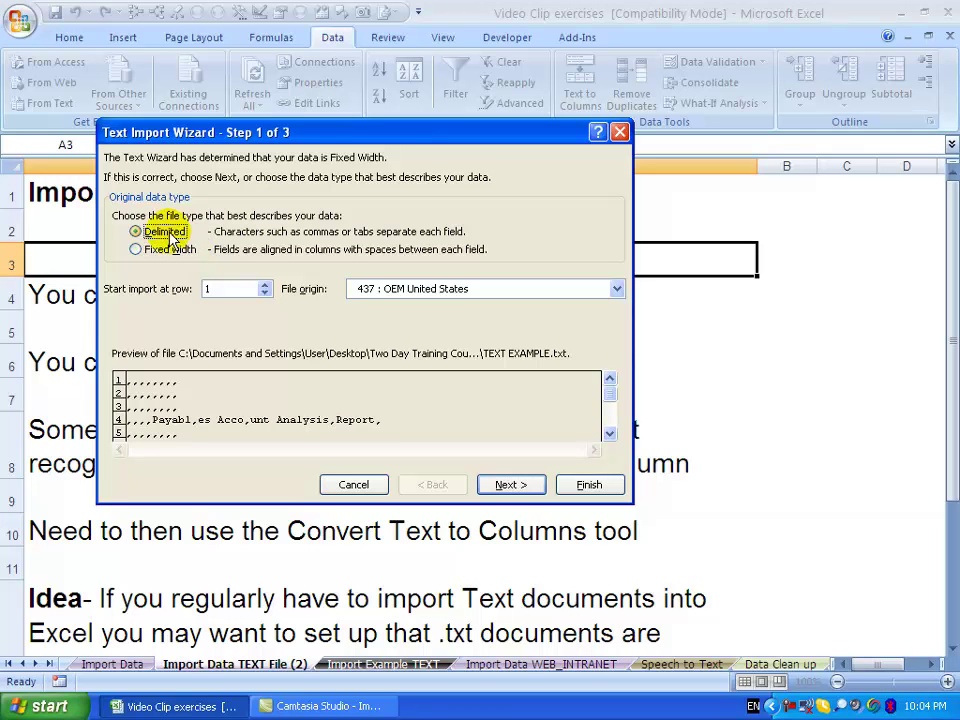
pyautogui.click(500, 485)
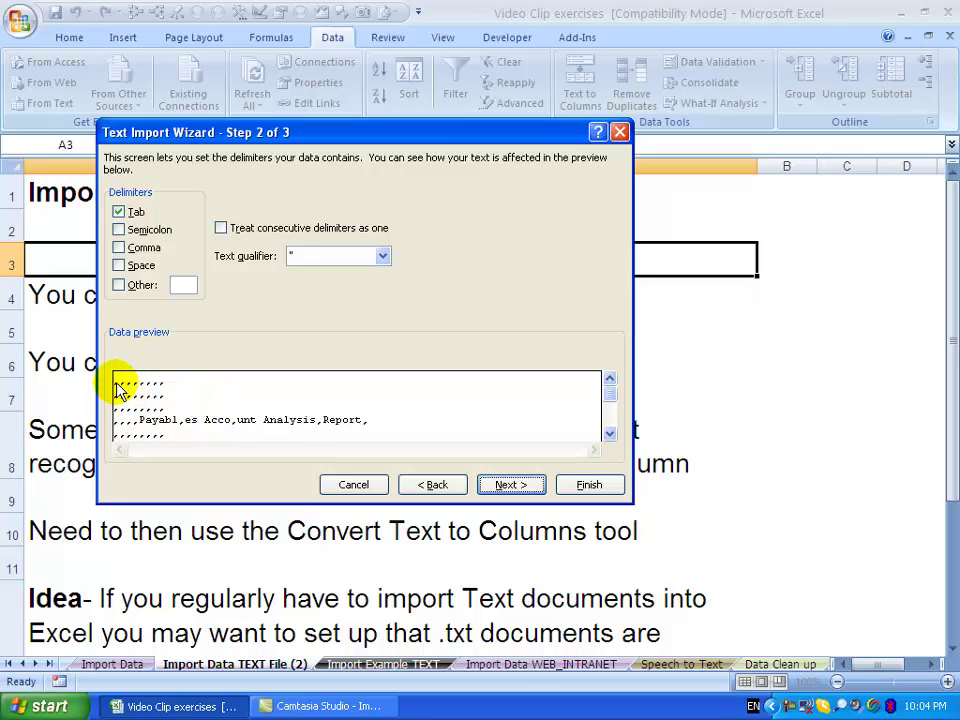
pyautogui.click(119, 212)
pyautogui.click(120, 247)
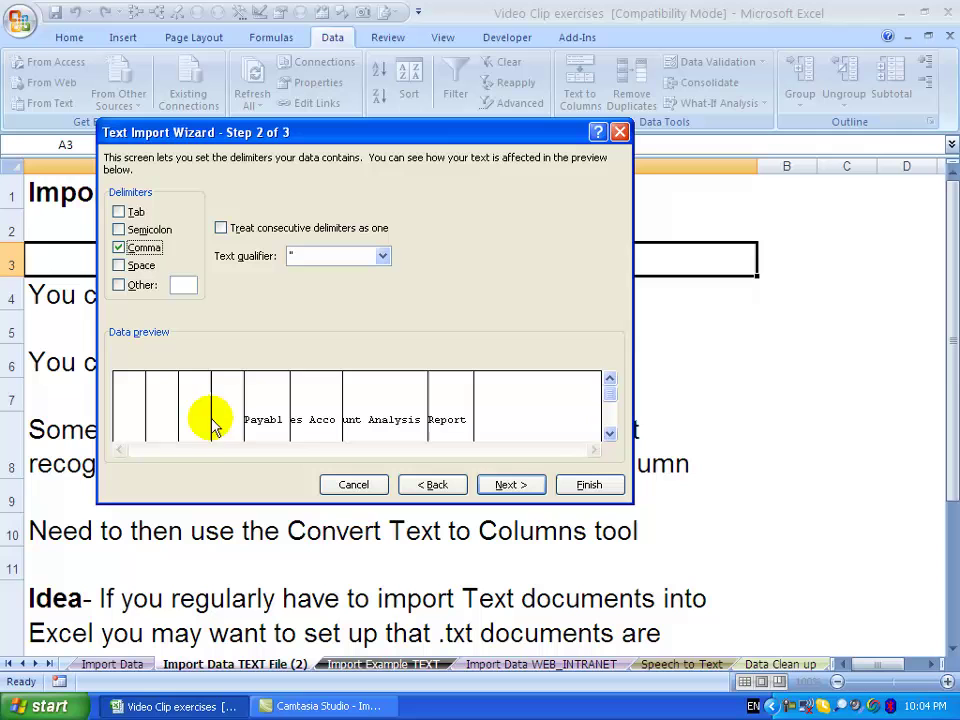
# Step: Examine the comma-separated data preview down to the dated invoice rows
pyautogui.click(608, 420)
pyautogui.click(608, 420)
pyautogui.click(609, 422)
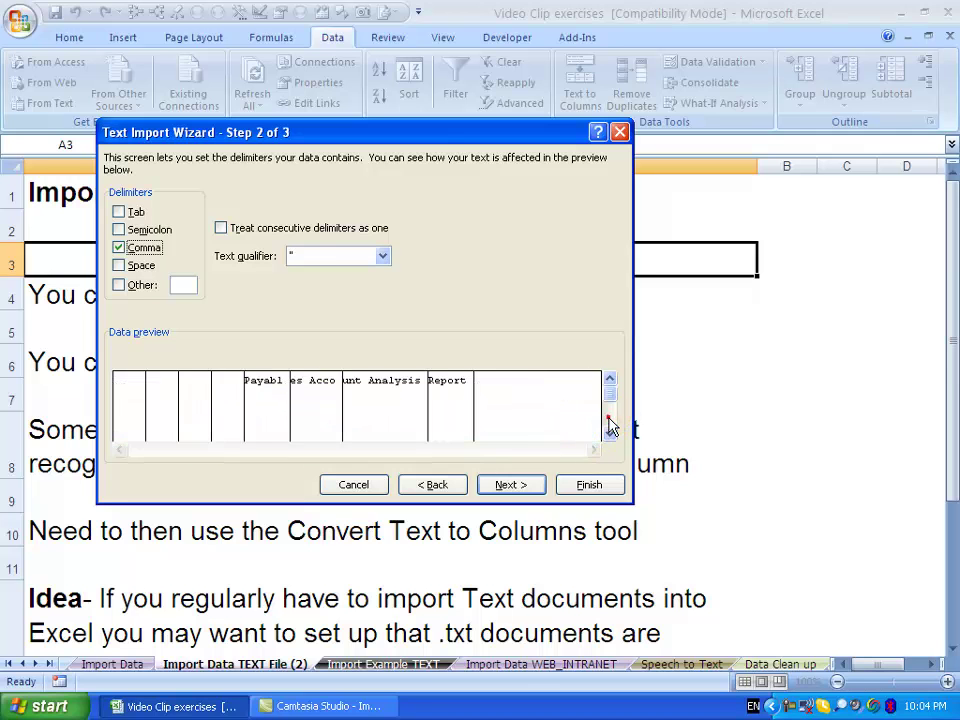
pyautogui.click(609, 422)
pyautogui.click(609, 422)
pyautogui.click(608, 422)
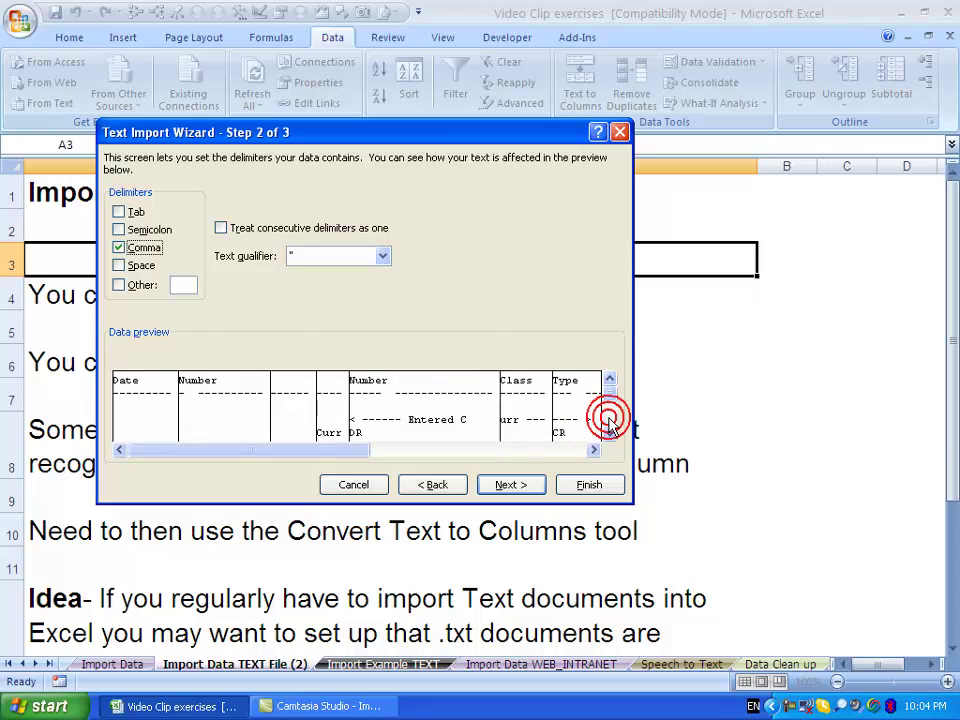
pyautogui.click(608, 422)
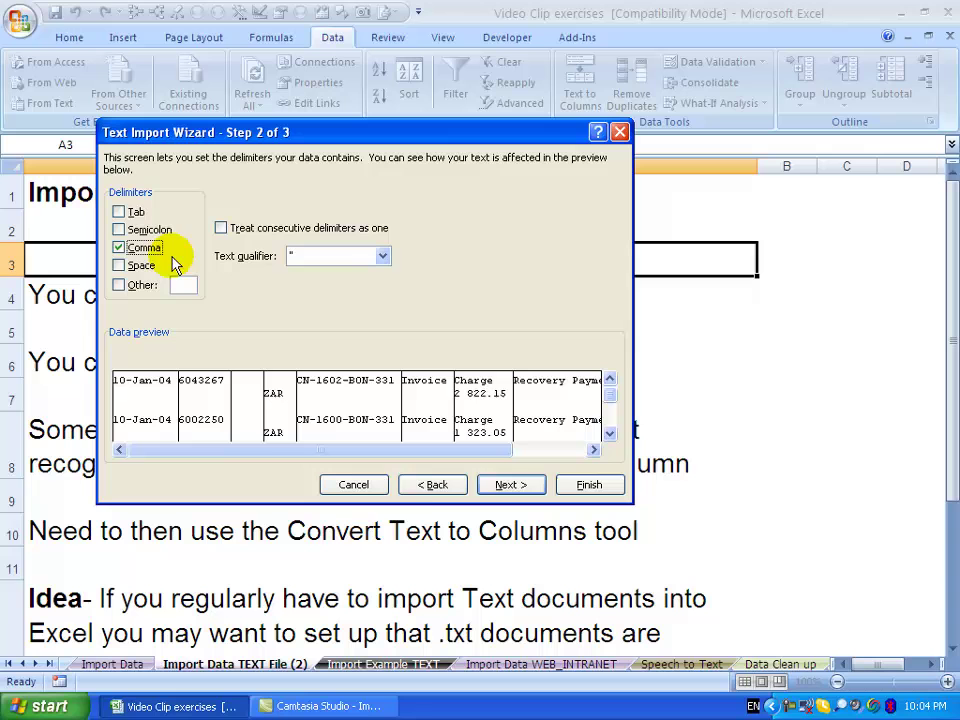
# Step: Try splitting the data by fixed width with column breaks at 25, 36 and 45, and return to the comma-delimited settings
pyautogui.click(429, 484)
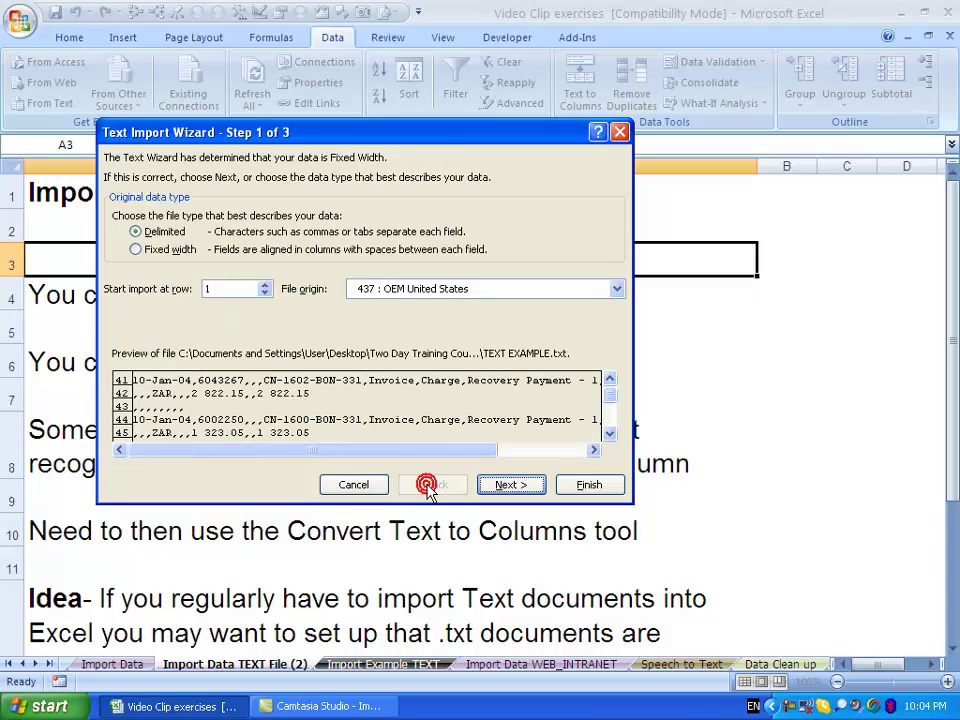
pyautogui.click(136, 250)
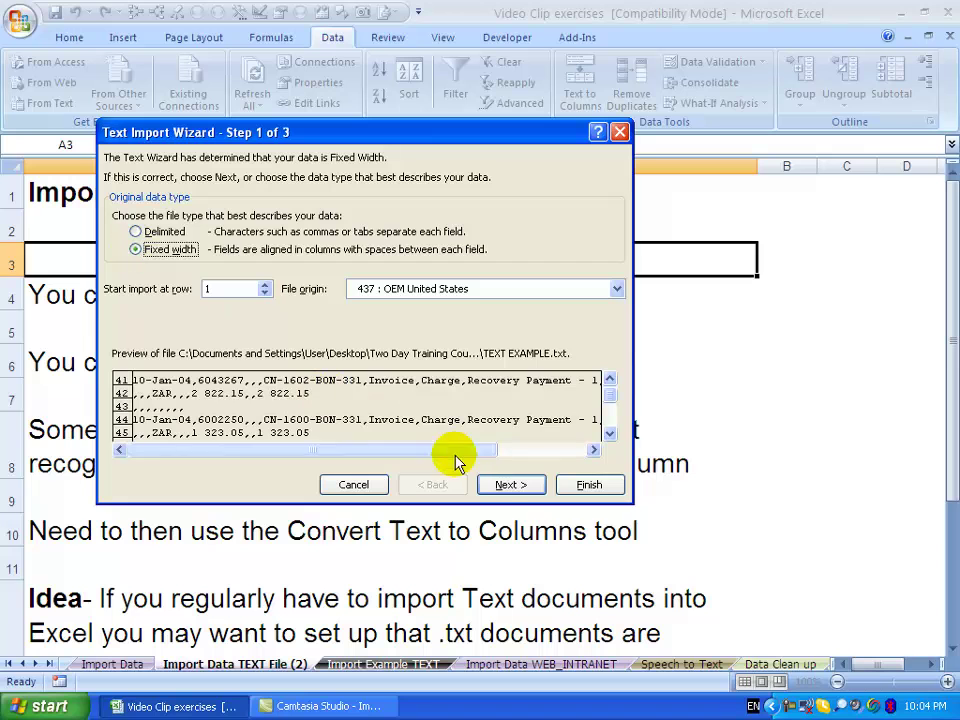
pyautogui.click(506, 486)
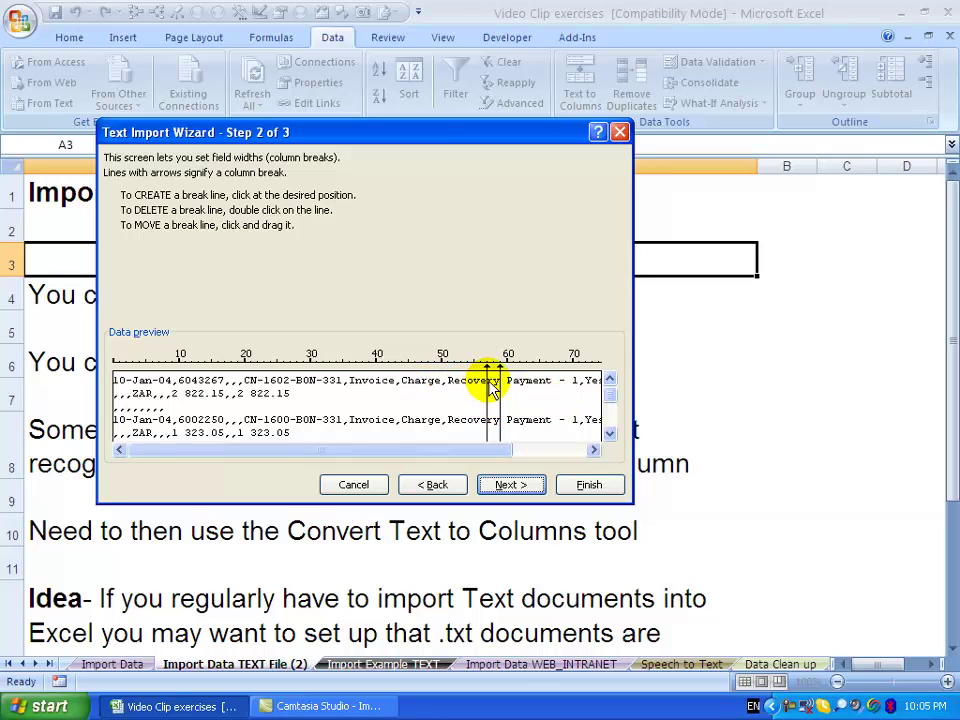
pyautogui.moveTo(488, 362); pyautogui.dragTo(407, 385)
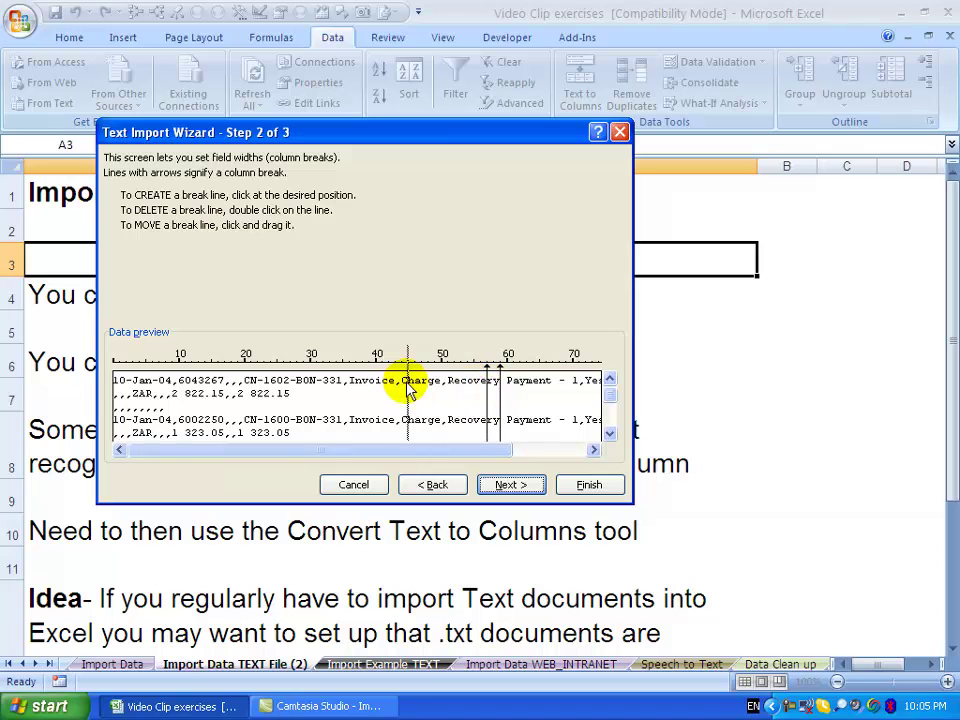
pyautogui.click(277, 366)
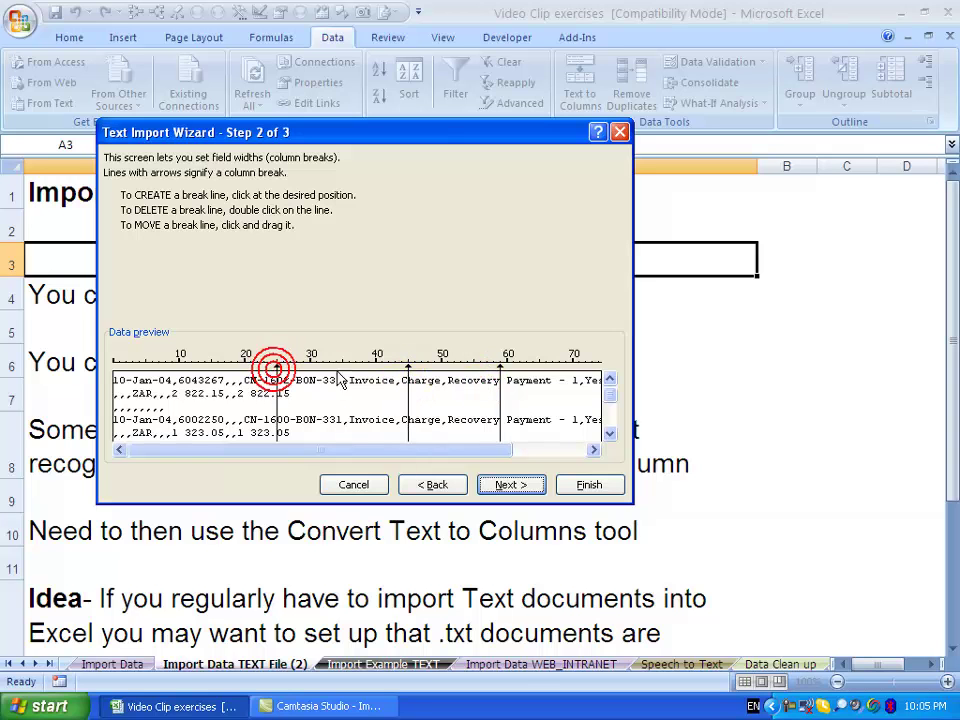
pyautogui.click(349, 368)
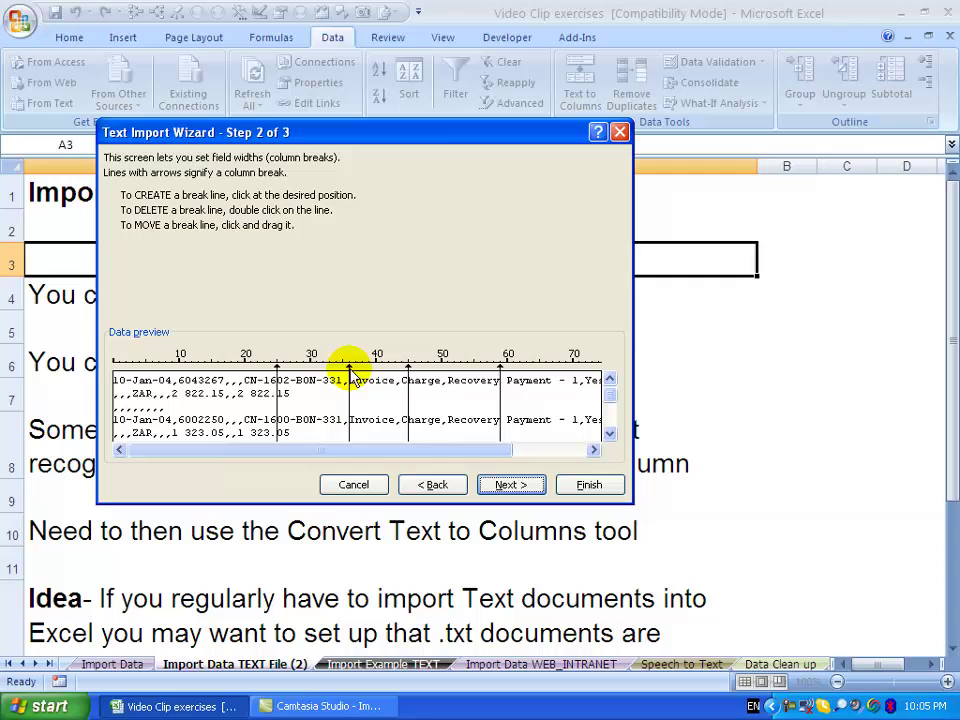
pyautogui.click(436, 485)
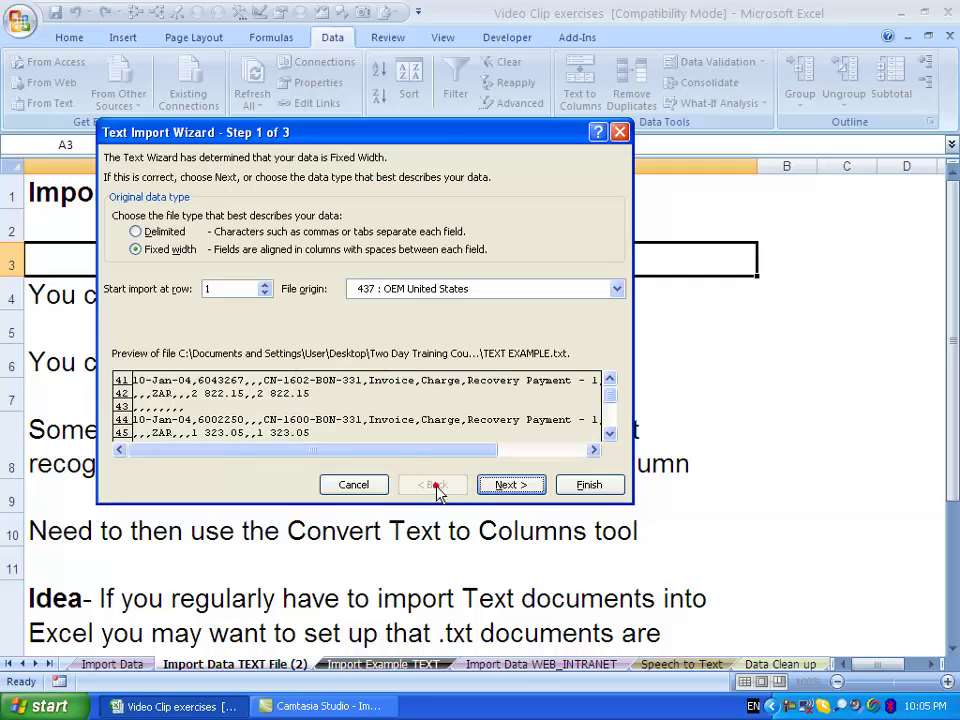
pyautogui.click(135, 231)
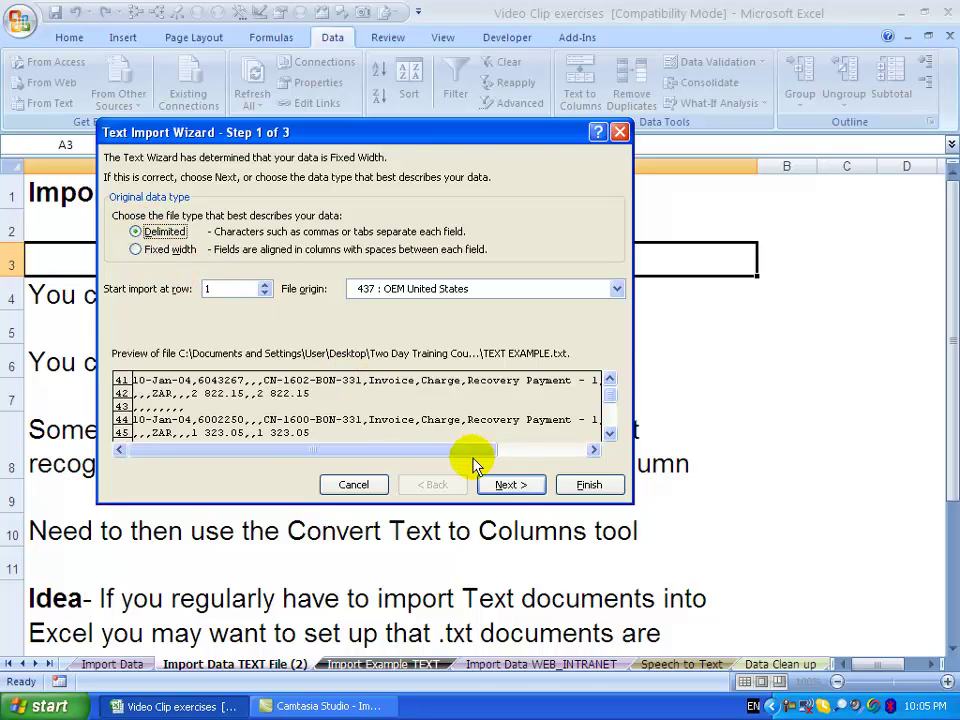
pyautogui.click(510, 484)
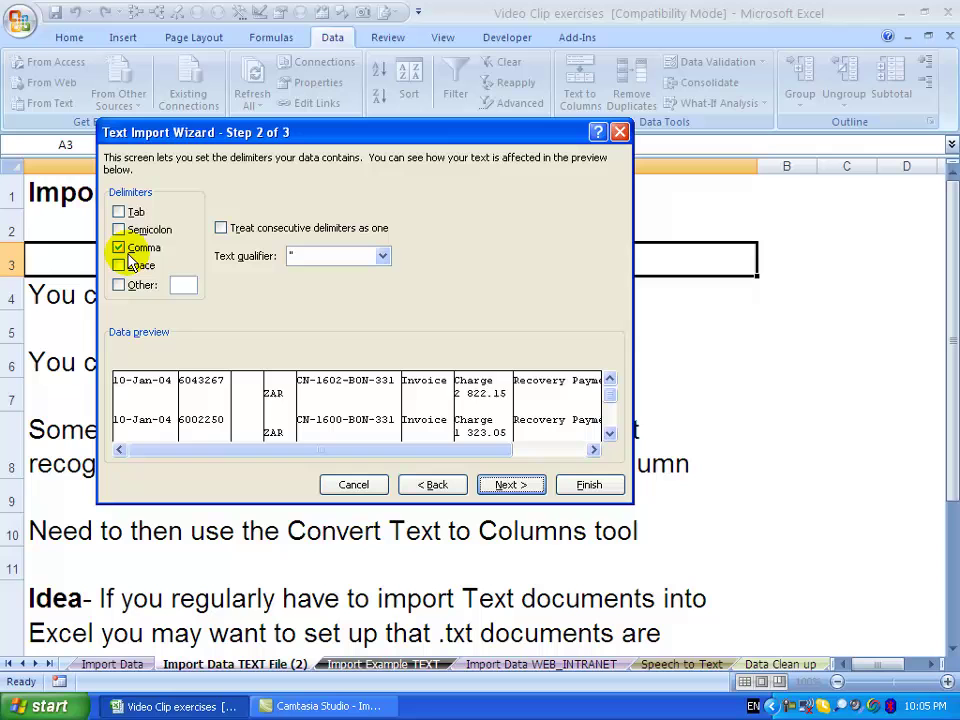
# Step: Proceed to the column data formats and set the first column to Date in DMY order
pyautogui.click(510, 485)
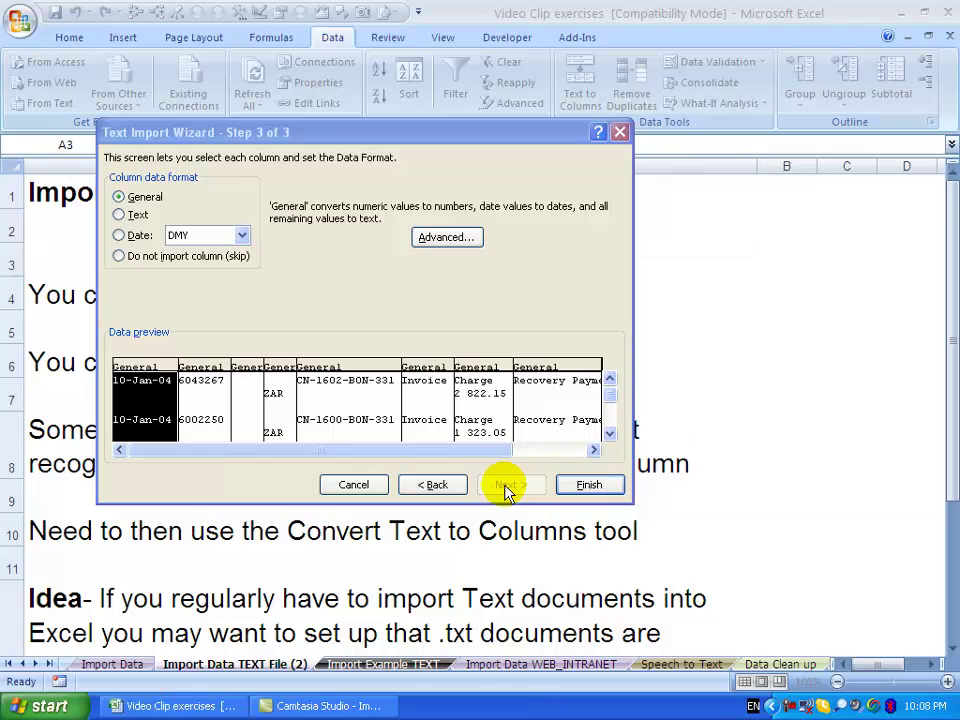
pyautogui.click(506, 486)
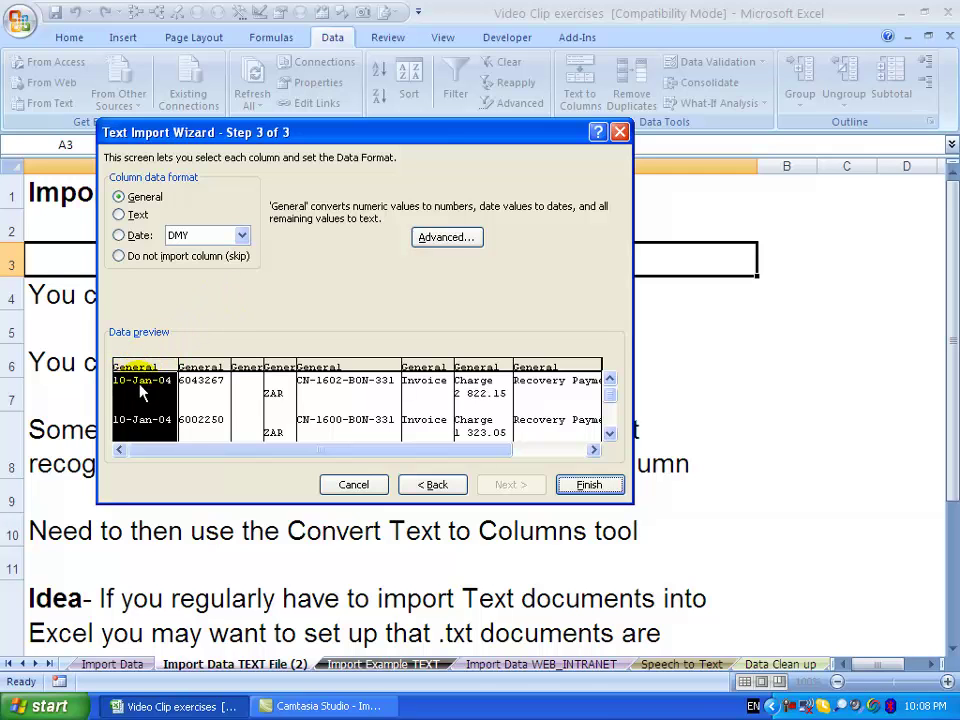
pyautogui.click(175, 333)
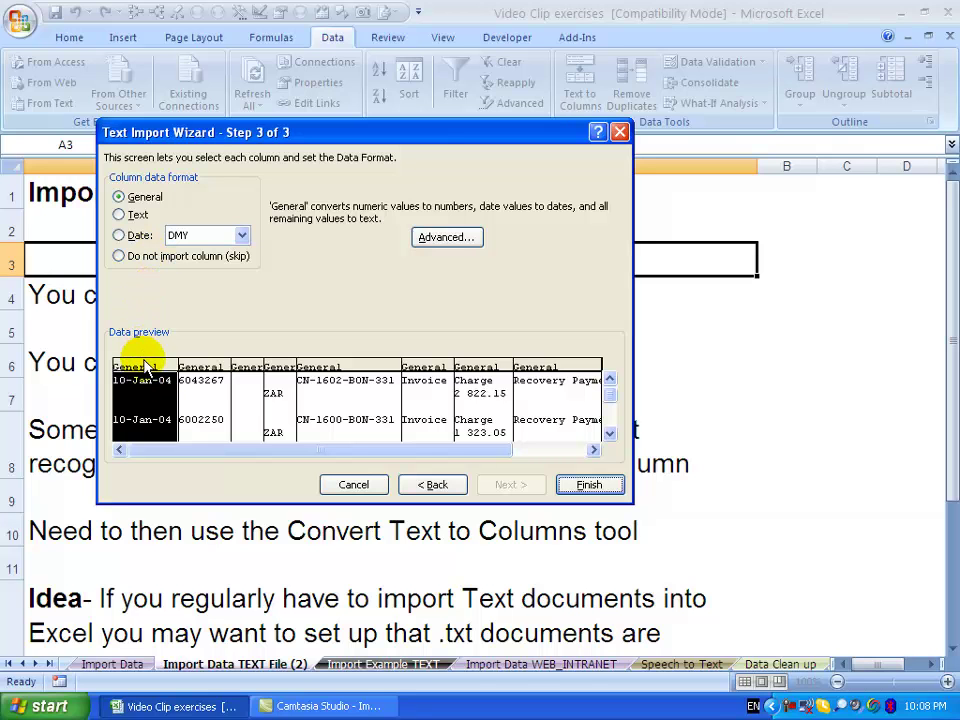
pyautogui.click(120, 236)
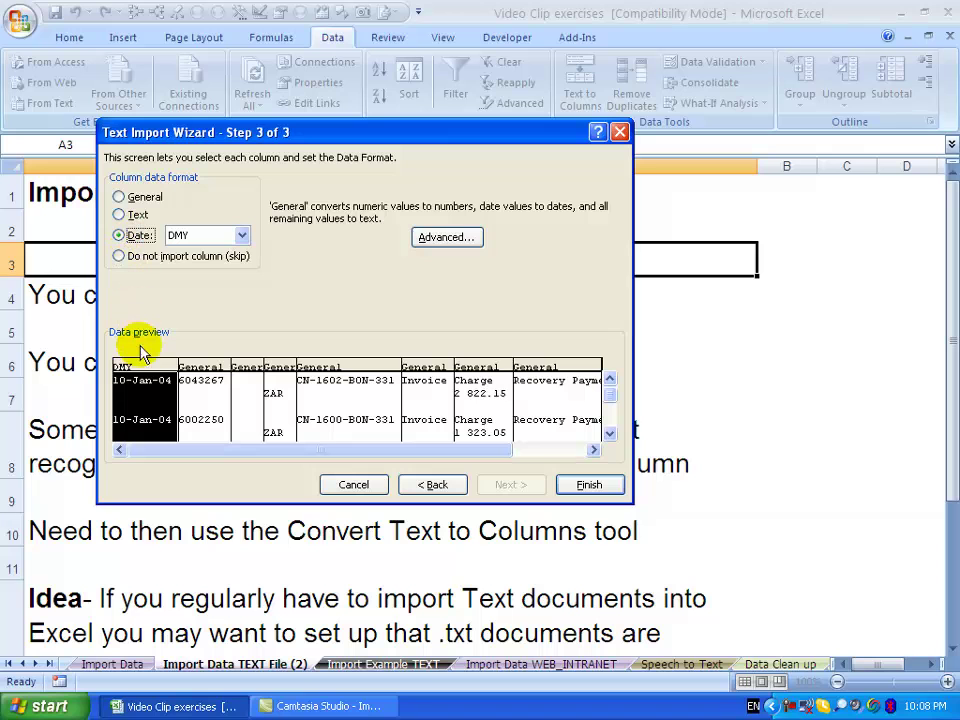
pyautogui.click(242, 235)
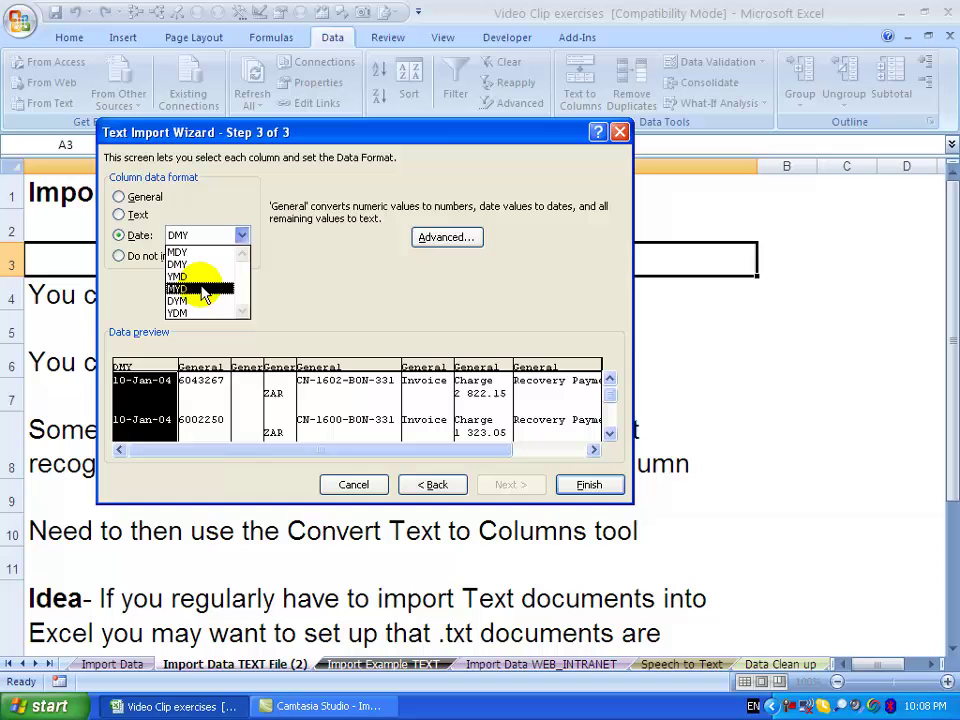
pyautogui.click(240, 235)
# Step: Set the second column's data format to Text and exclude the empty third column from the import
pyautogui.click(205, 368)
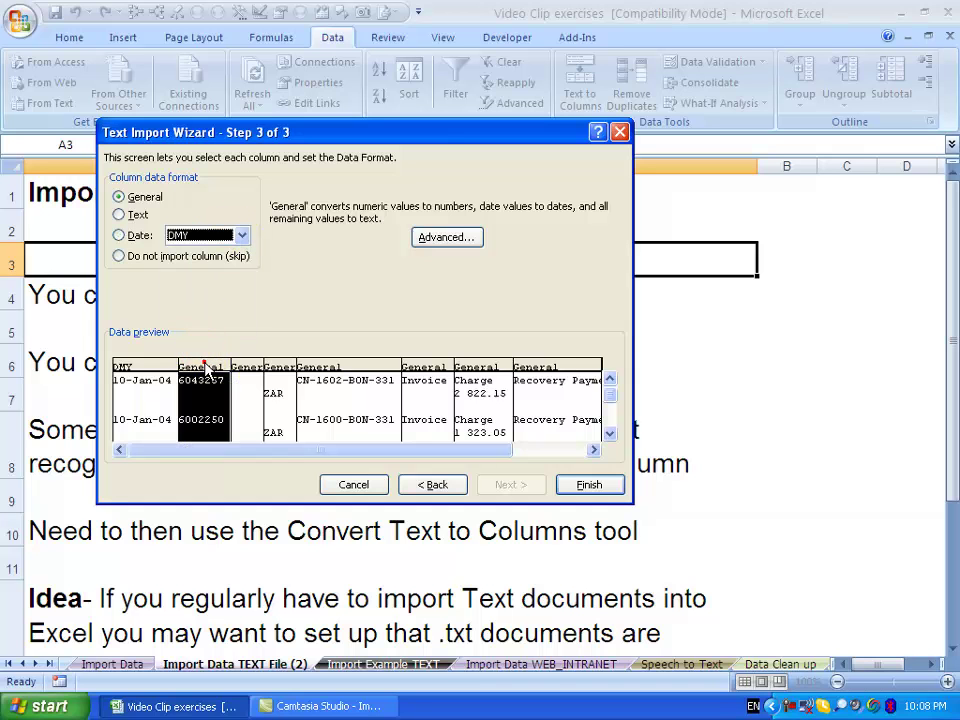
pyautogui.click(121, 214)
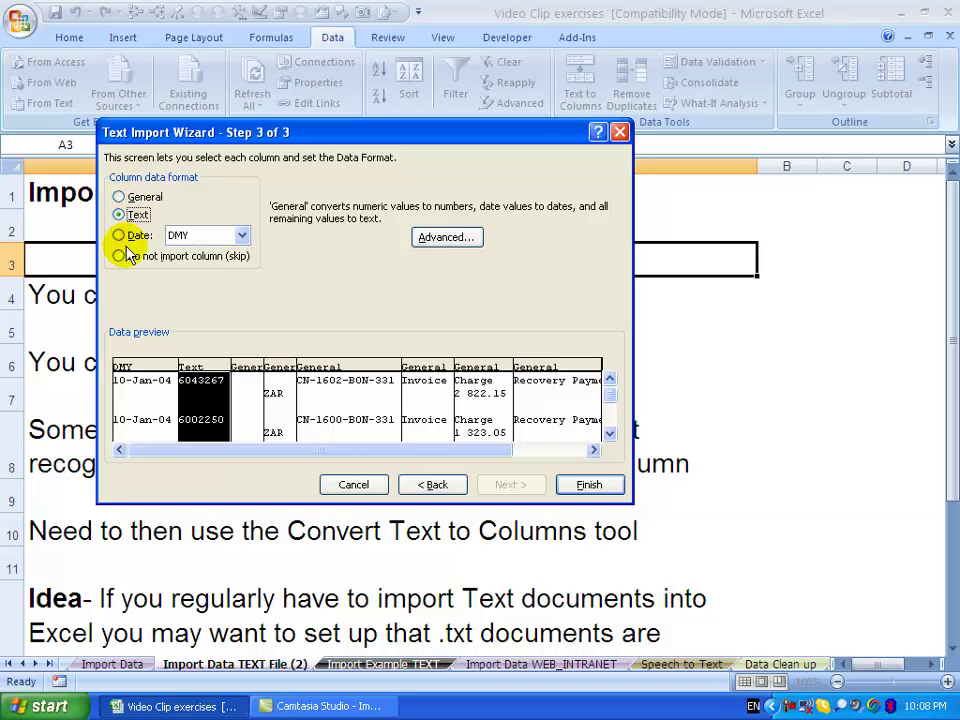
pyautogui.click(253, 371)
pyautogui.click(120, 256)
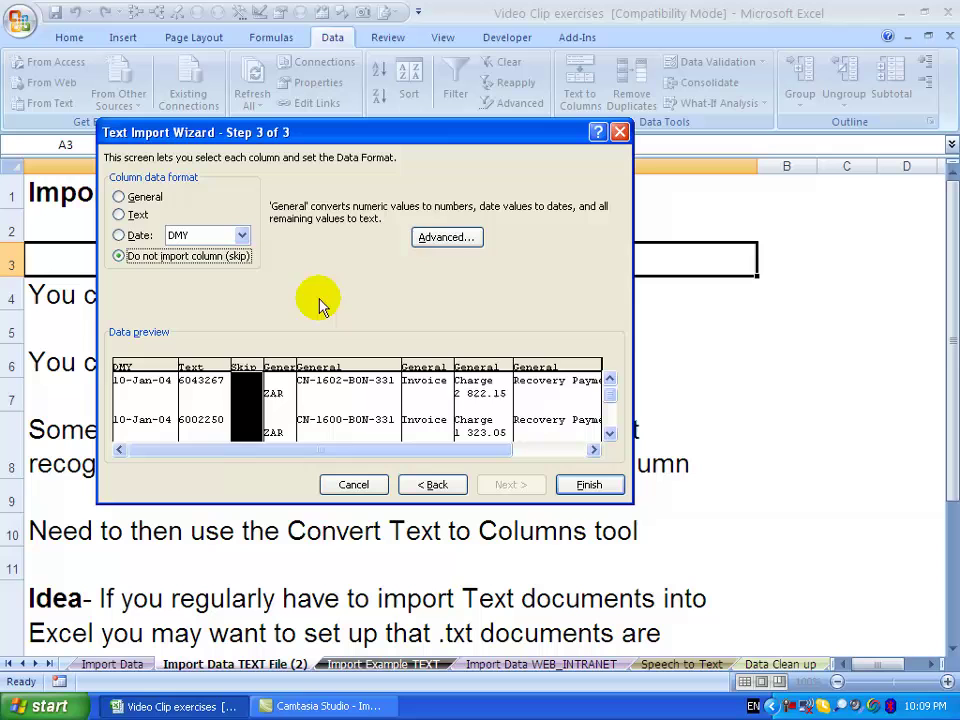
# Step: Check the advanced text import settings without changing them and finish importing the file
pyautogui.click(446, 238)
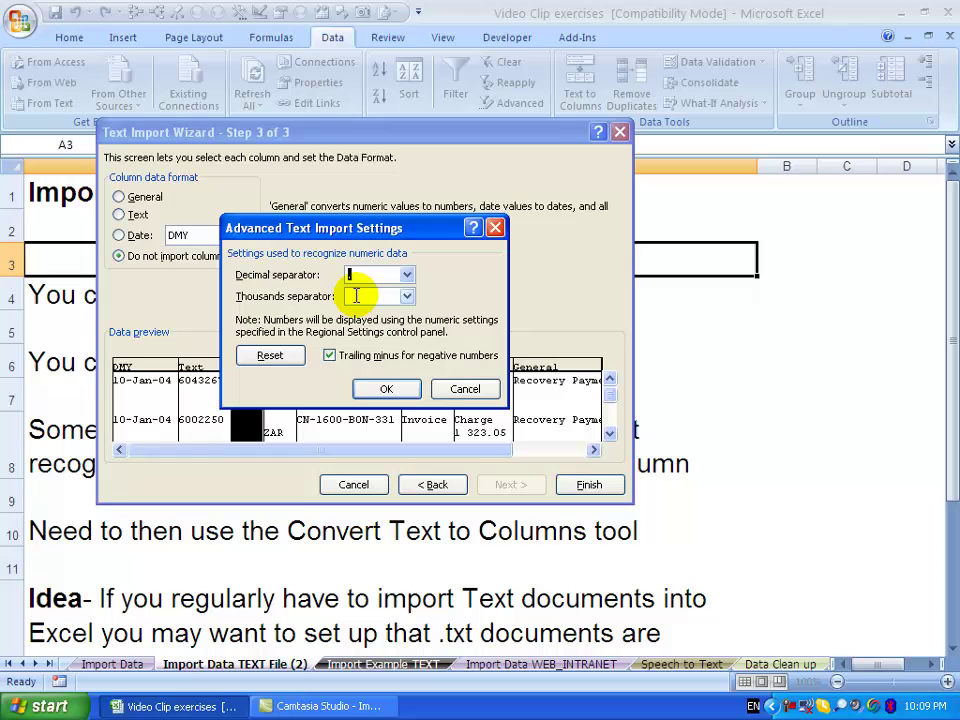
pyautogui.click(460, 389)
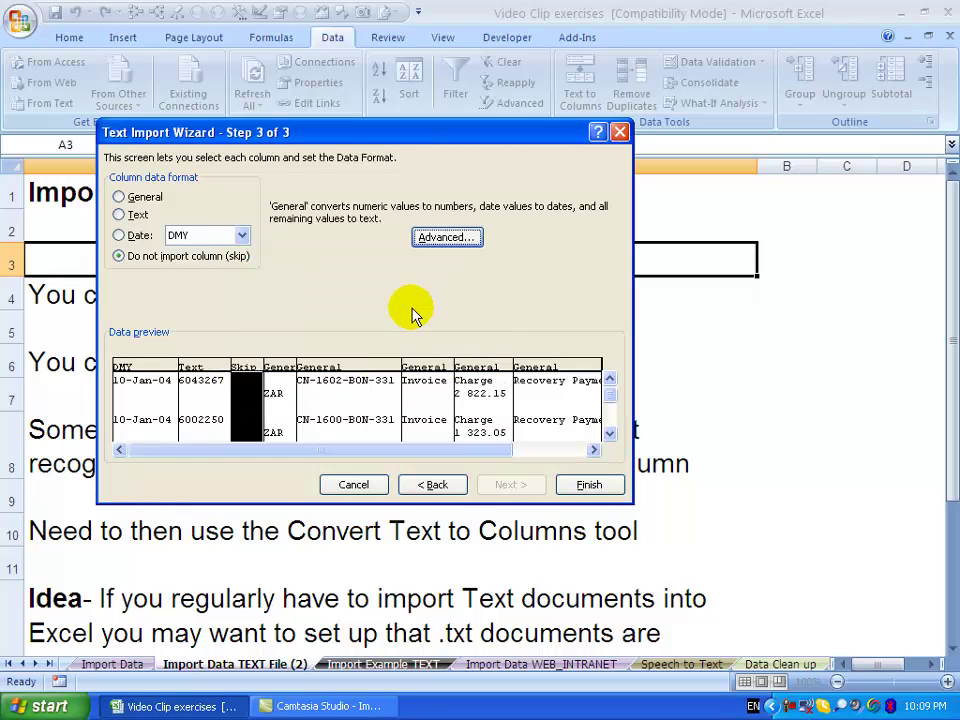
pyautogui.click(589, 486)
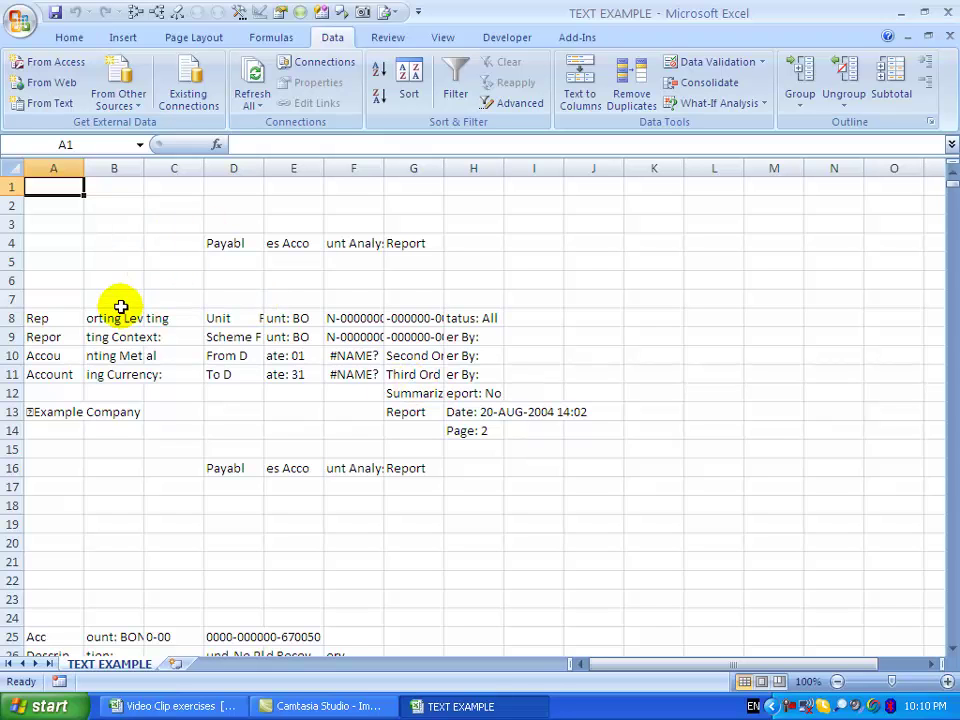
pyautogui.click(948, 570)
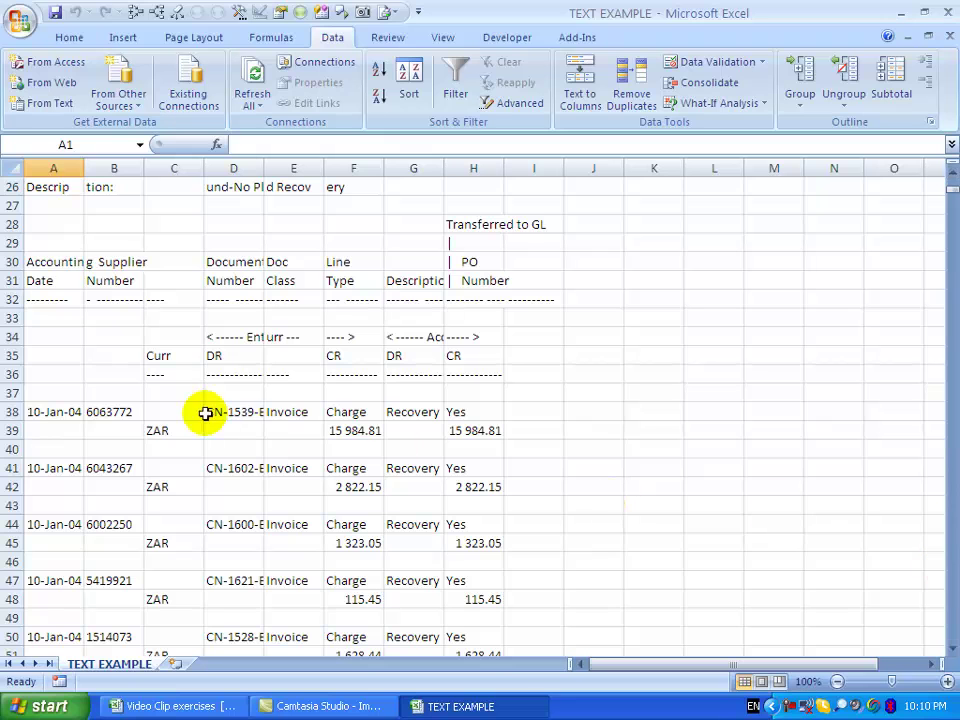